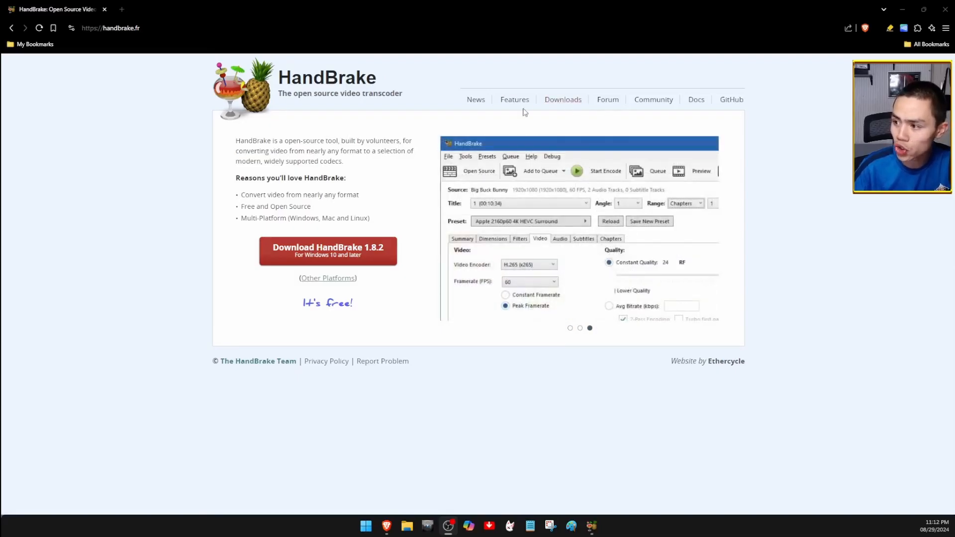
- Open the HandBrake website's downloads page and examine the versions offered for each operating system
{"action": "left_click", "coordinate": [560, 100]}
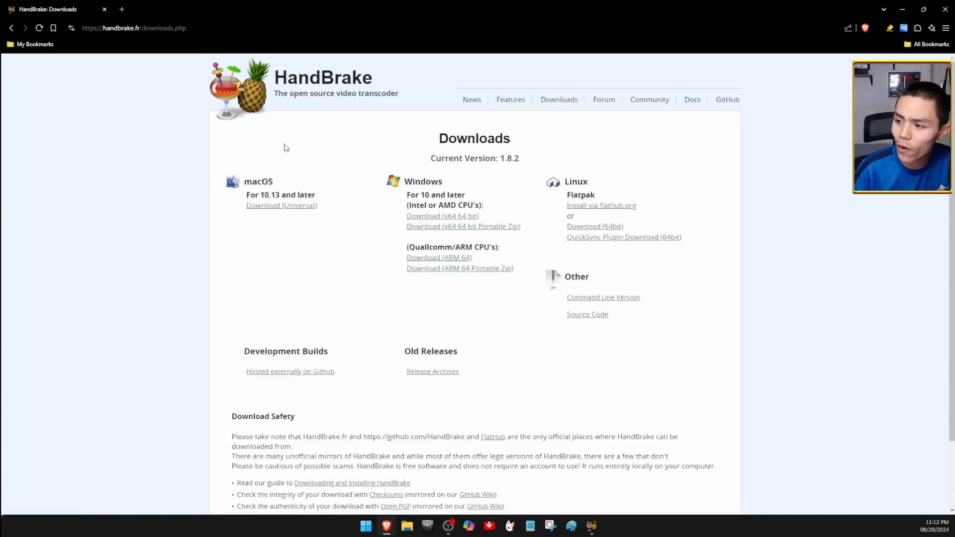
{"action": "scroll", "coordinate": [268, 153], "scroll_direction": "down", "scroll_amount": 1}
{"action": "scroll", "coordinate": [268, 149], "scroll_direction": "up", "scroll_amount": 1}
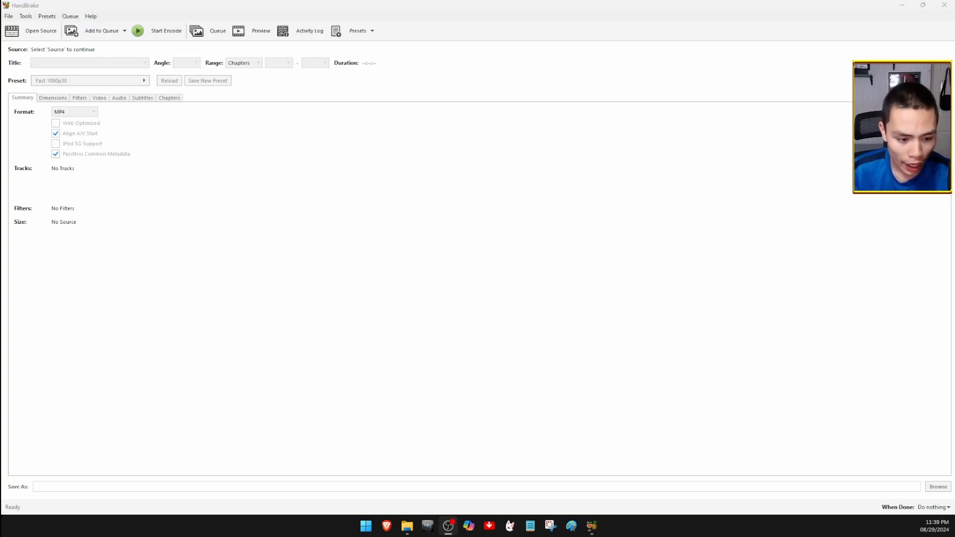
- Switch to HandBrake and load the "my film" video file as the source
{"action": "key", "text": "alt+Tab"}
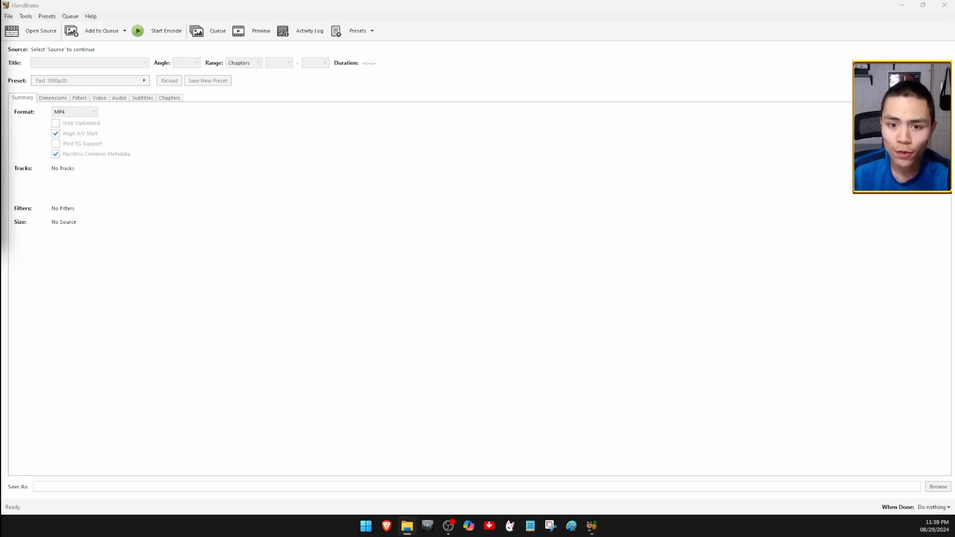
{"action": "left_click_drag", "start_coordinate": [1, 217], "coordinate": [173, 170]}
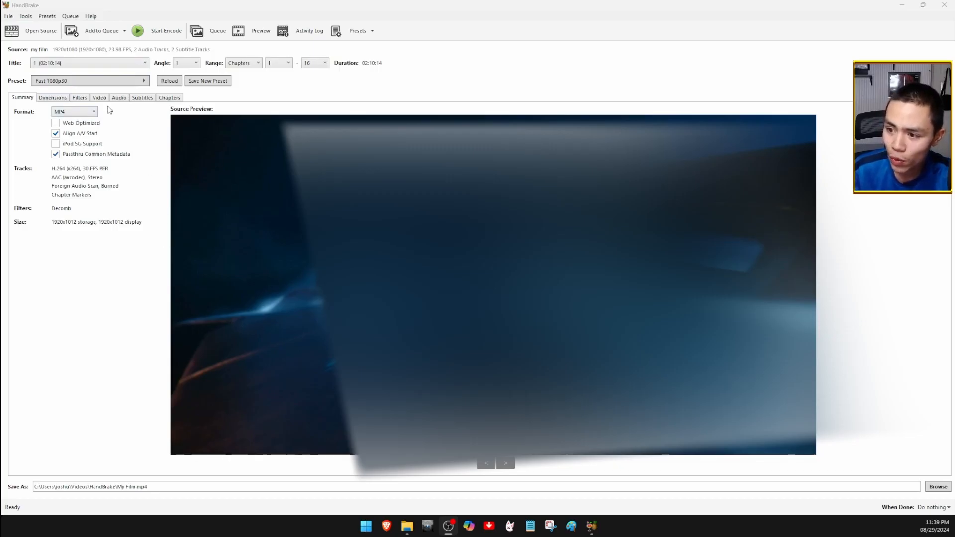
- Examine the available encoding presets in the General, Web and Devices categories
{"action": "mouse_move", "coordinate": [92, 138]}
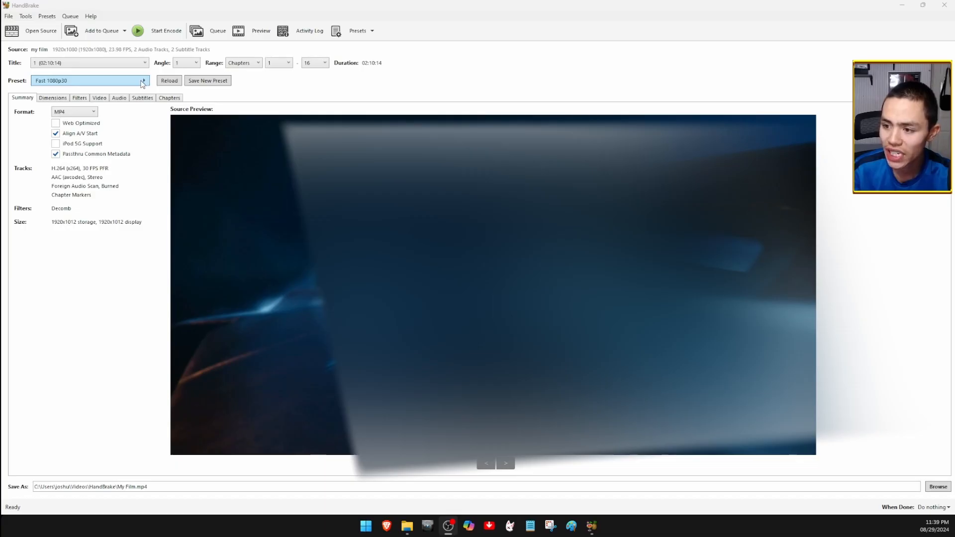
{"action": "left_click", "coordinate": [143, 82]}
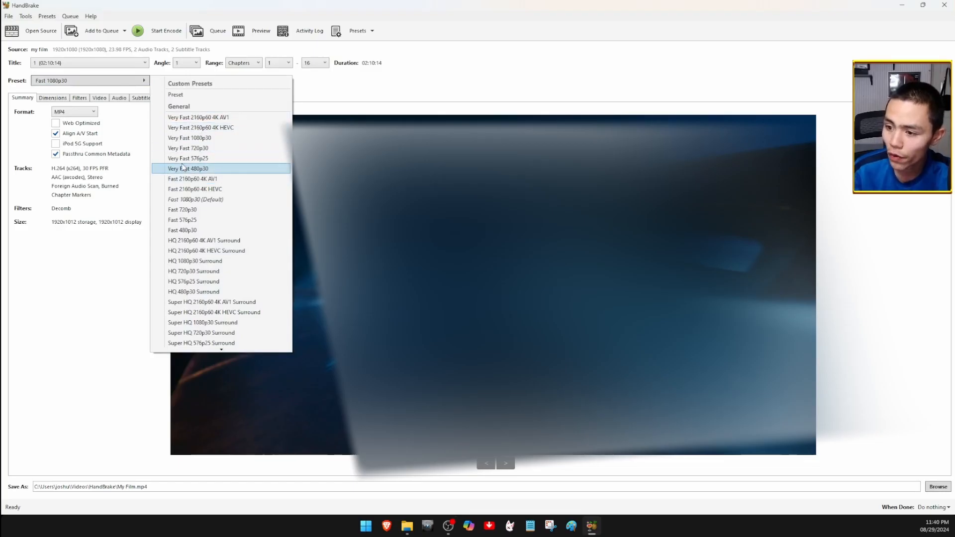
{"action": "left_click", "coordinate": [454, 61]}
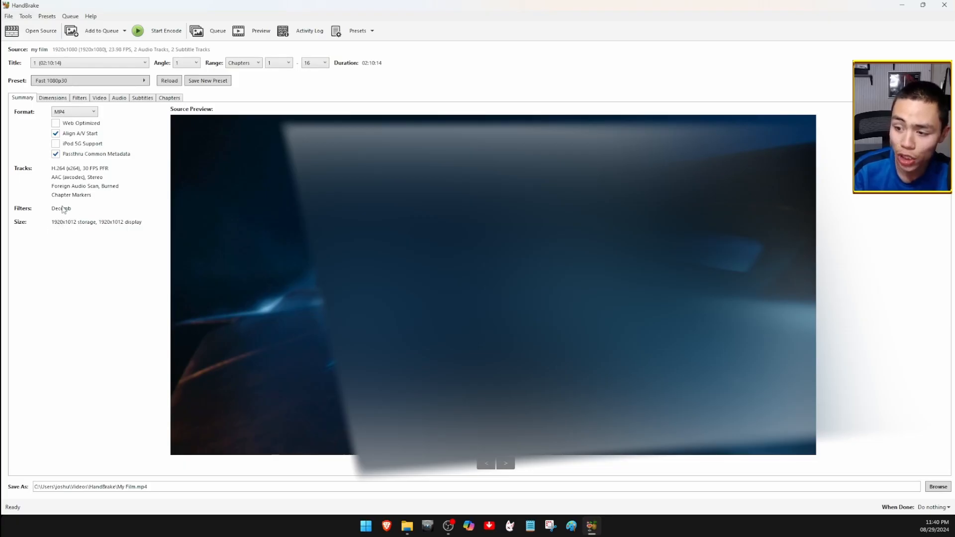
{"action": "left_click", "coordinate": [51, 81]}
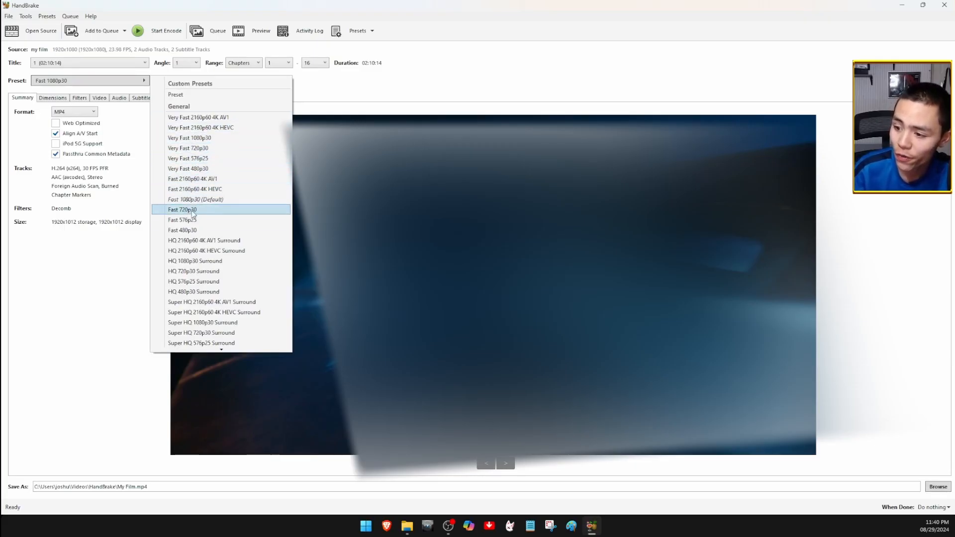
{"action": "scroll", "coordinate": [201, 211], "scroll_direction": "down", "scroll_amount": 2}
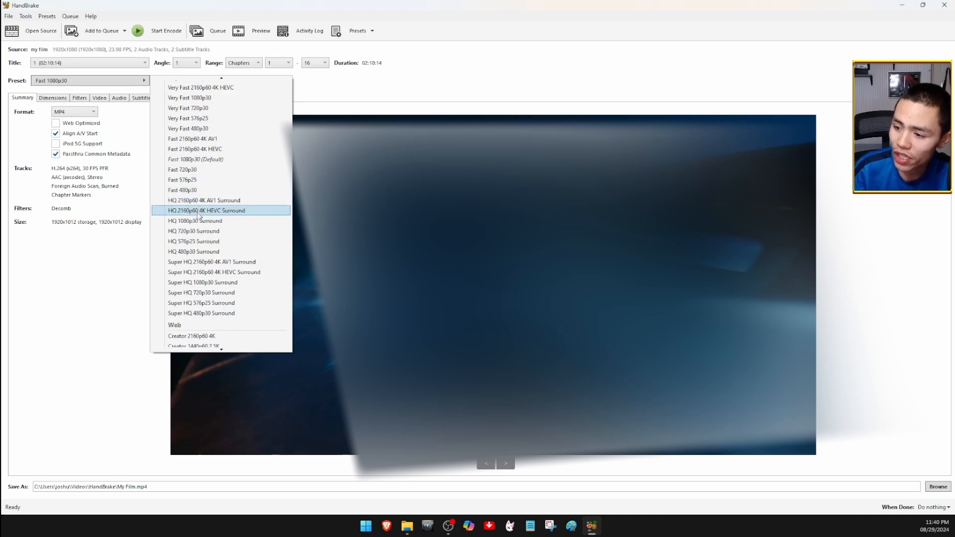
{"action": "scroll", "coordinate": [184, 209], "scroll_direction": "up", "scroll_amount": 1}
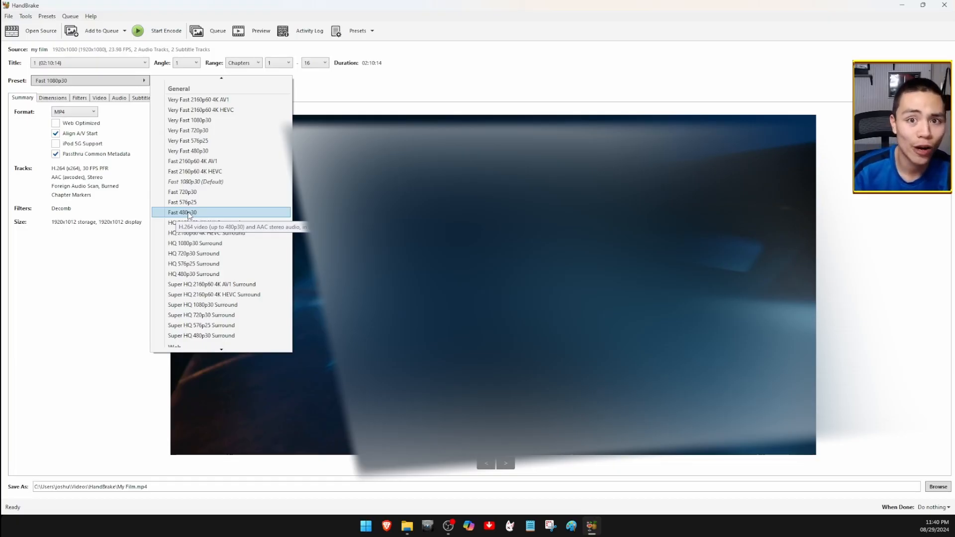
{"action": "scroll", "coordinate": [211, 254], "scroll_direction": "down", "scroll_amount": 3}
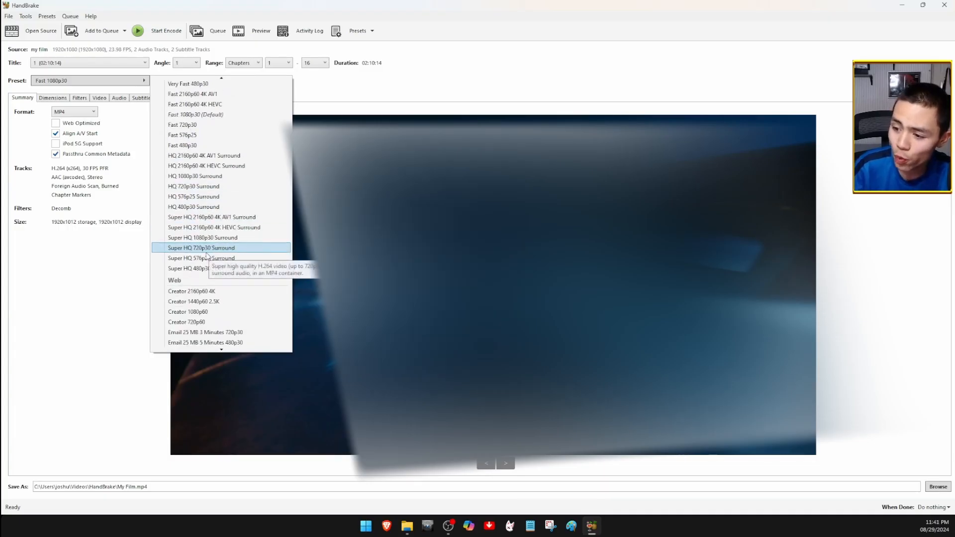
{"action": "scroll", "coordinate": [207, 255], "scroll_direction": "down", "scroll_amount": 3}
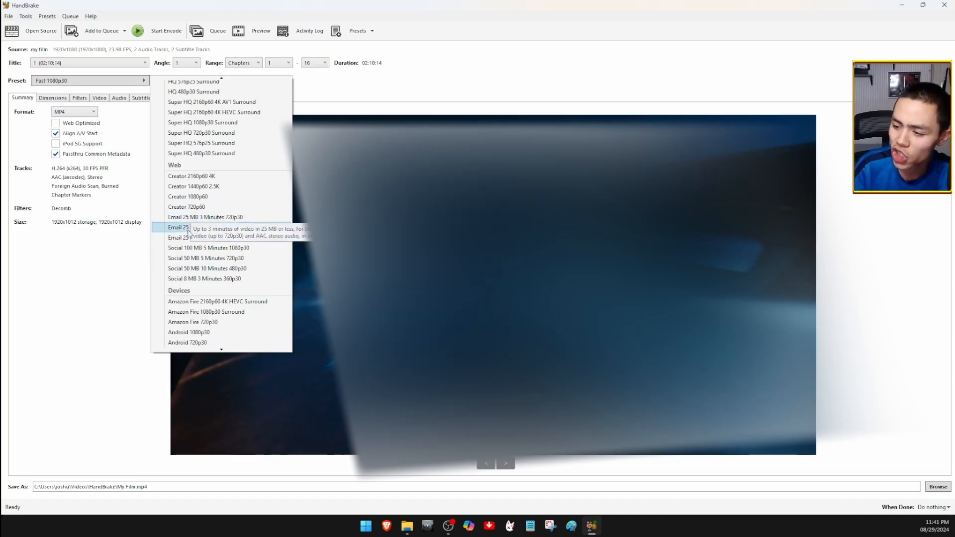
{"action": "scroll", "coordinate": [187, 243], "scroll_direction": "down", "scroll_amount": 2}
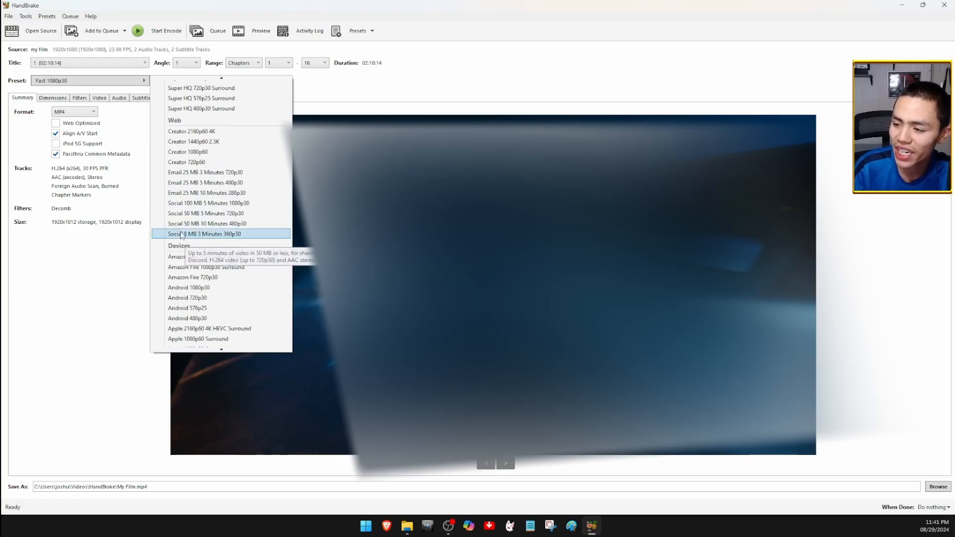
{"action": "scroll", "coordinate": [184, 192], "scroll_direction": "down", "scroll_amount": 2}
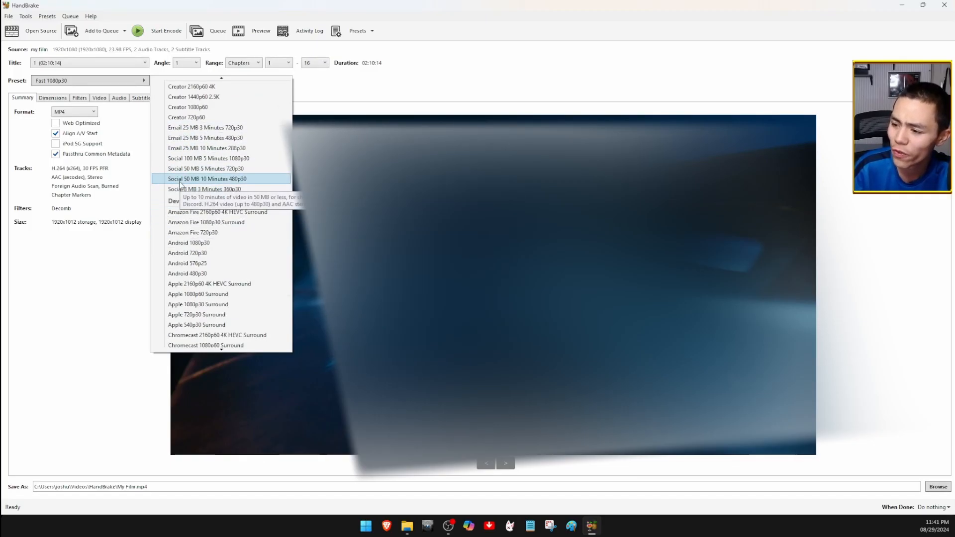
{"action": "scroll", "coordinate": [182, 182], "scroll_direction": "down", "scroll_amount": 2}
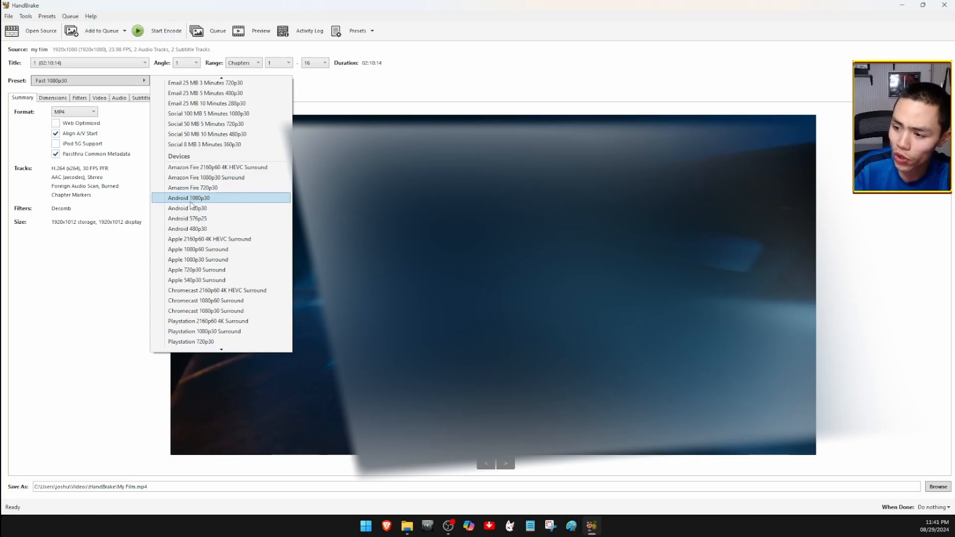
{"action": "scroll", "coordinate": [174, 248], "scroll_direction": "down", "scroll_amount": 2}
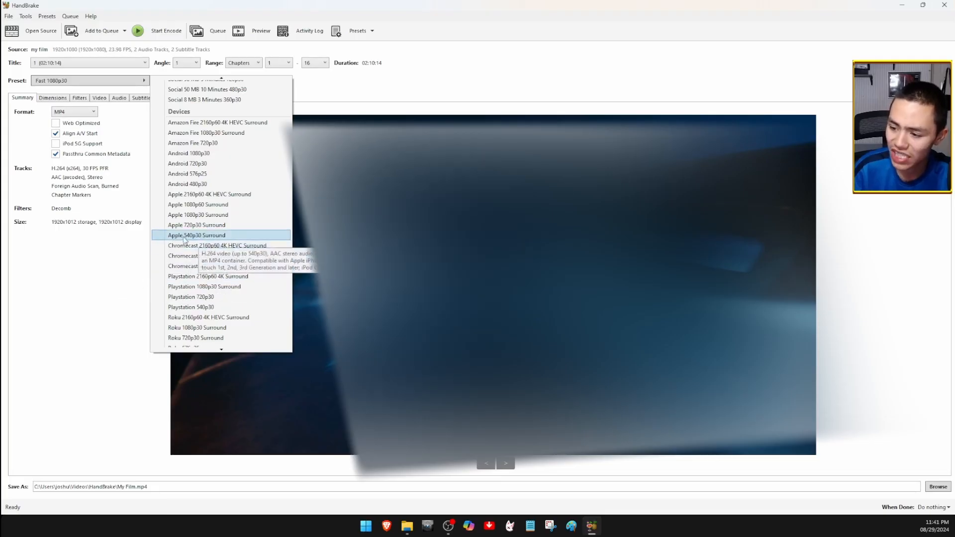
{"action": "scroll", "coordinate": [184, 239], "scroll_direction": "down", "scroll_amount": 1}
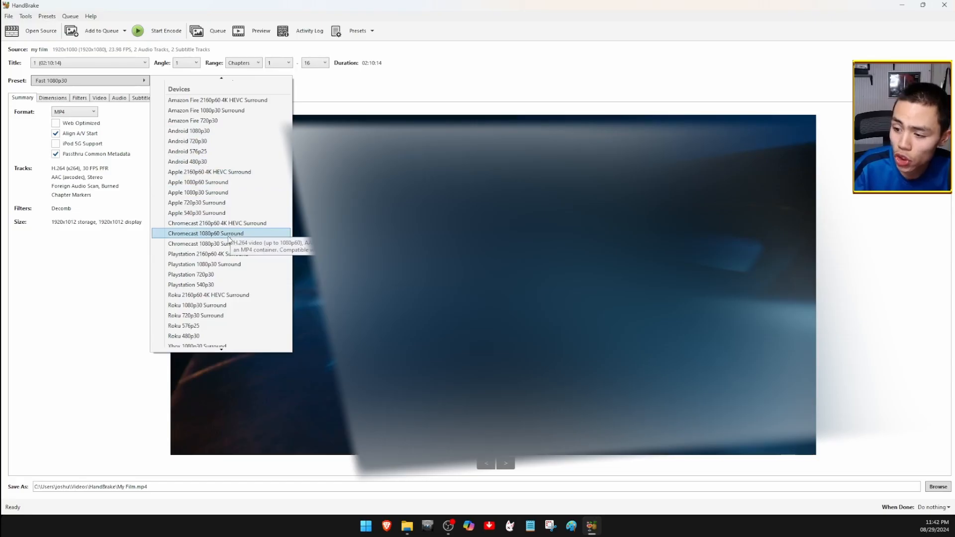
- Apply the General preset Very Fast 1080p30 to the film
{"action": "scroll", "coordinate": [229, 242], "scroll_direction": "up", "scroll_amount": 8}
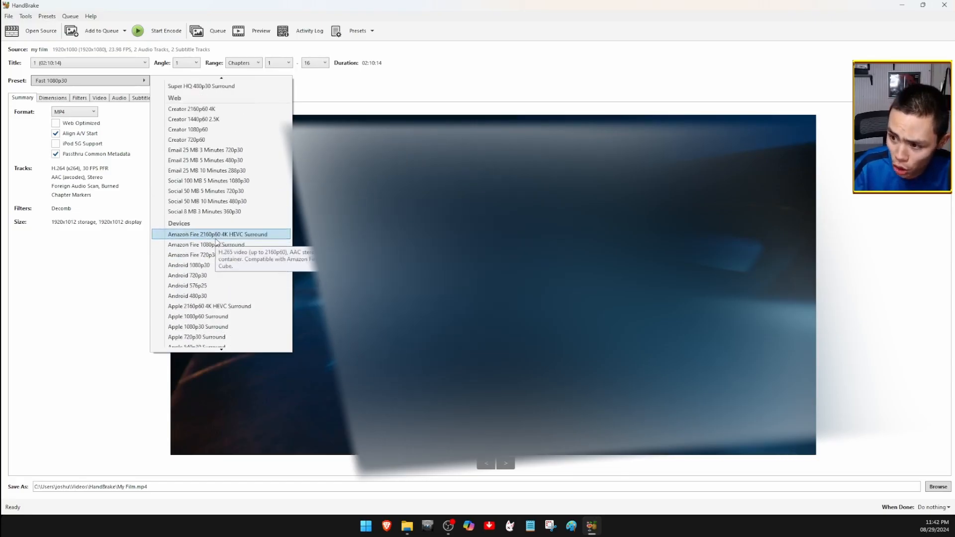
{"action": "scroll", "coordinate": [217, 242], "scroll_direction": "up", "scroll_amount": 5}
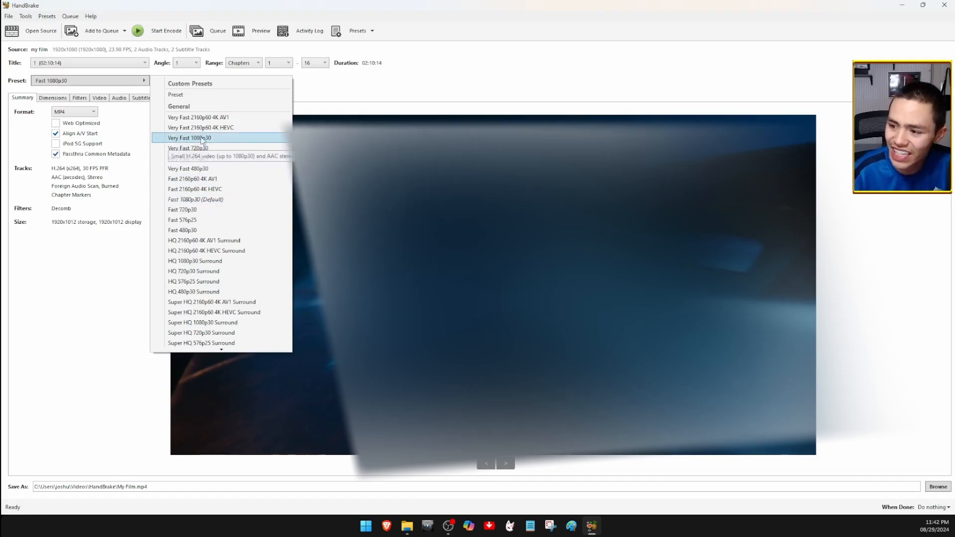
{"action": "left_click", "coordinate": [185, 139]}
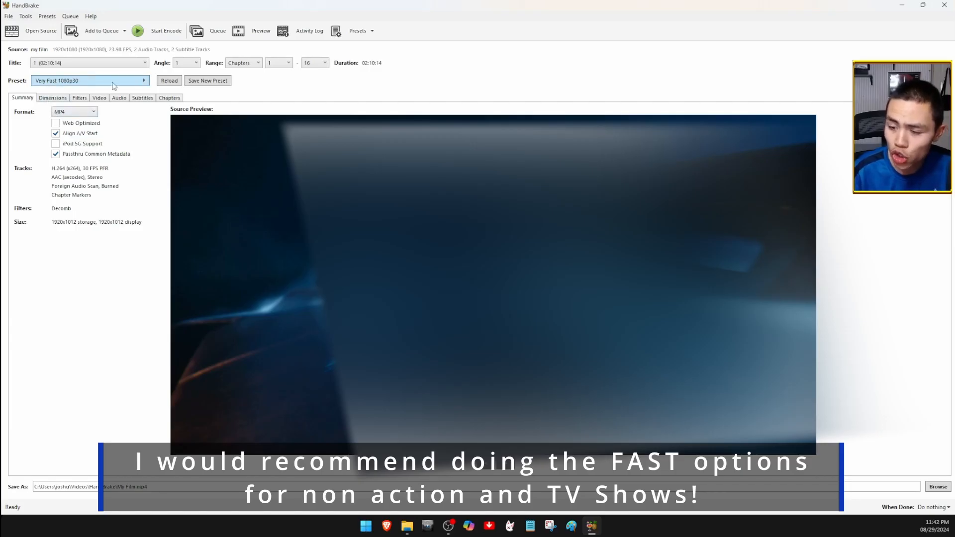
- Set the output dimensions' resolution limit to 1080p HD
{"action": "left_click", "coordinate": [54, 98]}
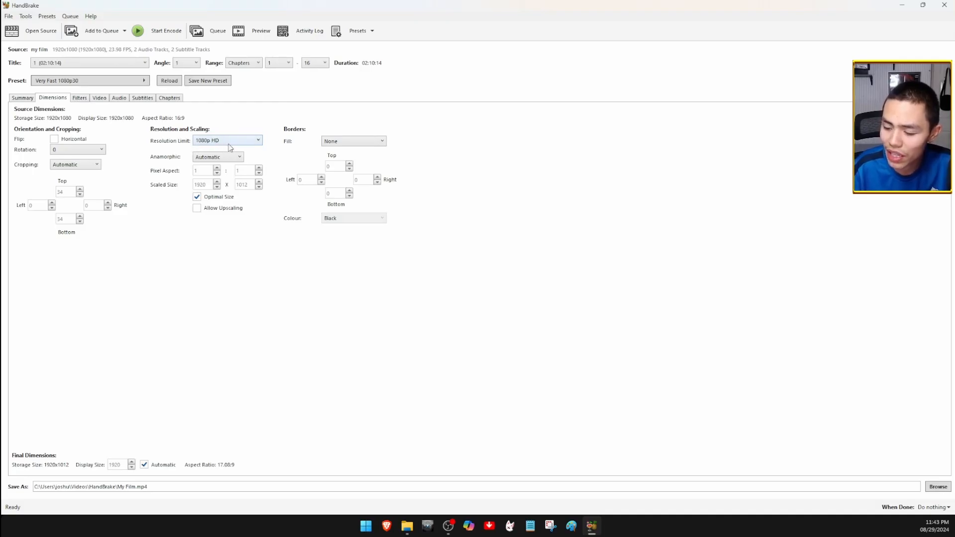
{"action": "left_click", "coordinate": [213, 143]}
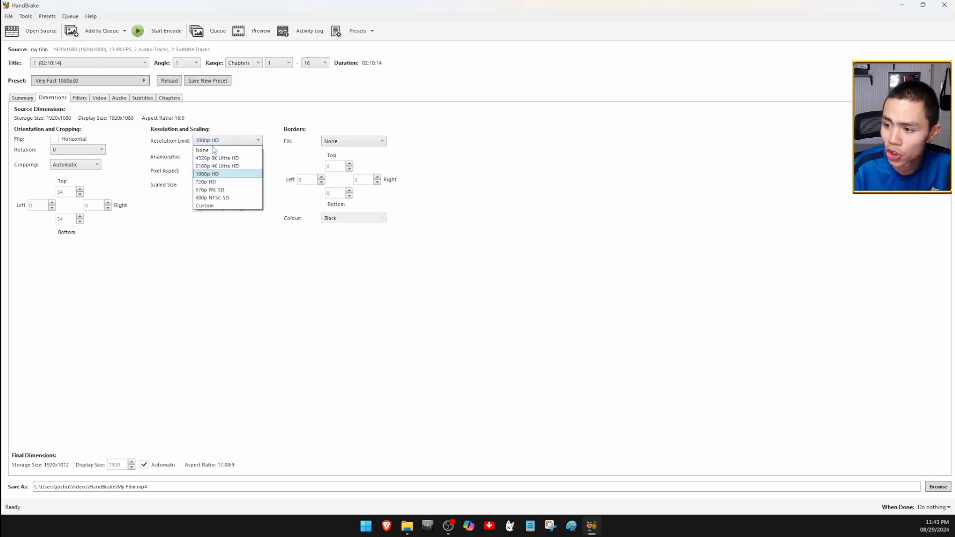
{"action": "left_click", "coordinate": [213, 174]}
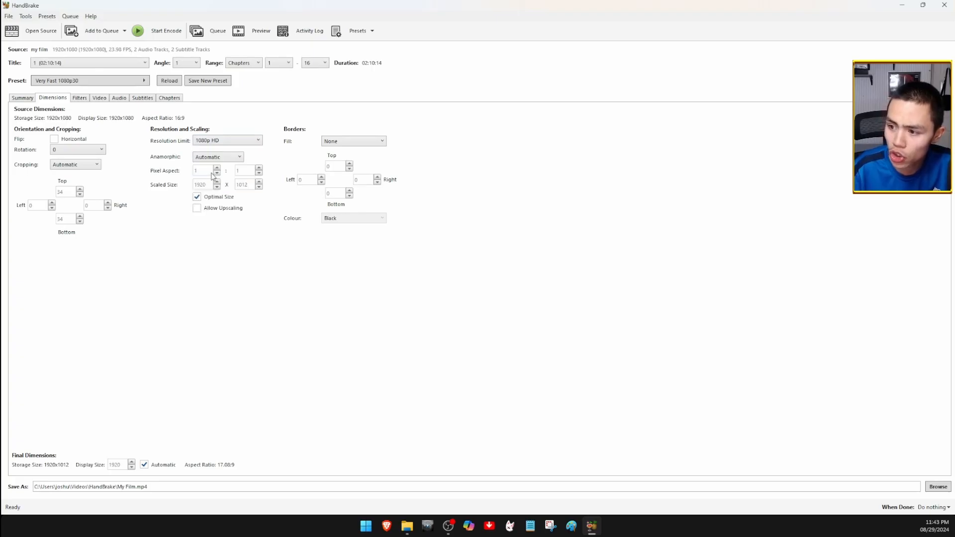
{"action": "left_click", "coordinate": [212, 143]}
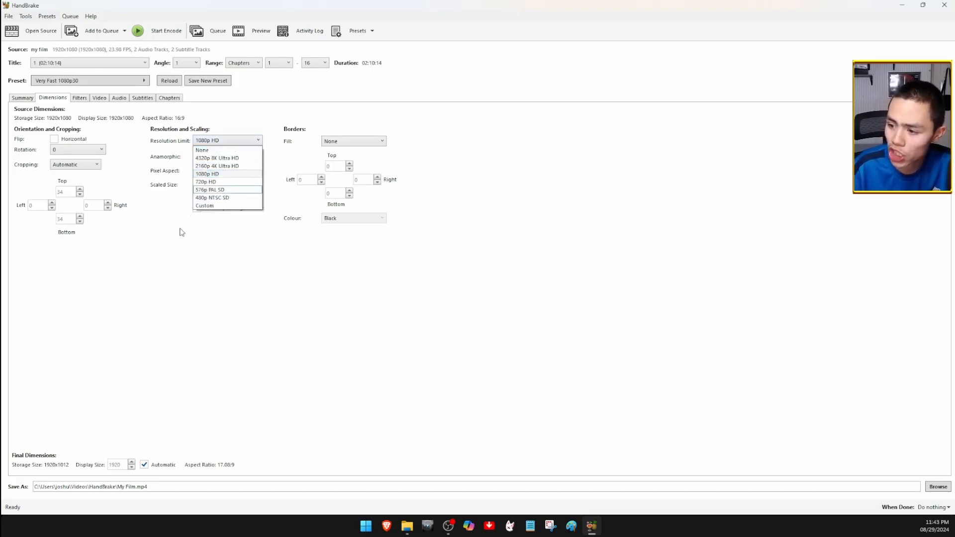
{"action": "left_click", "coordinate": [209, 175]}
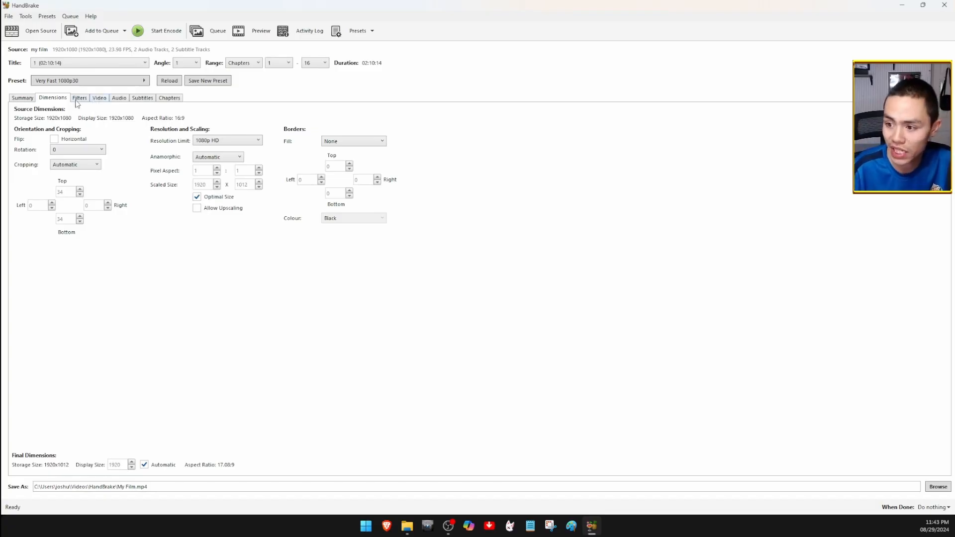
- Set the video encoder to H.265 (x265)
{"action": "left_click", "coordinate": [100, 99]}
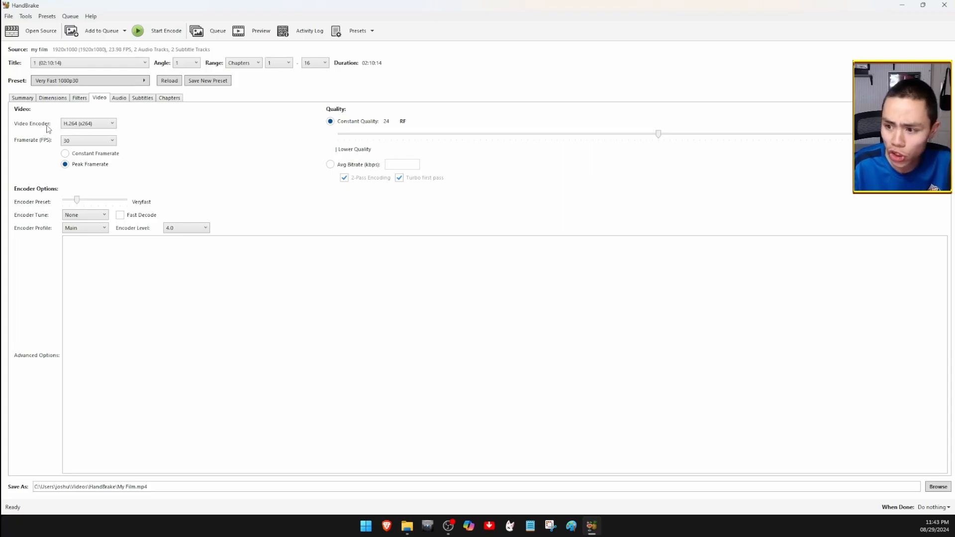
{"action": "left_click", "coordinate": [91, 125]}
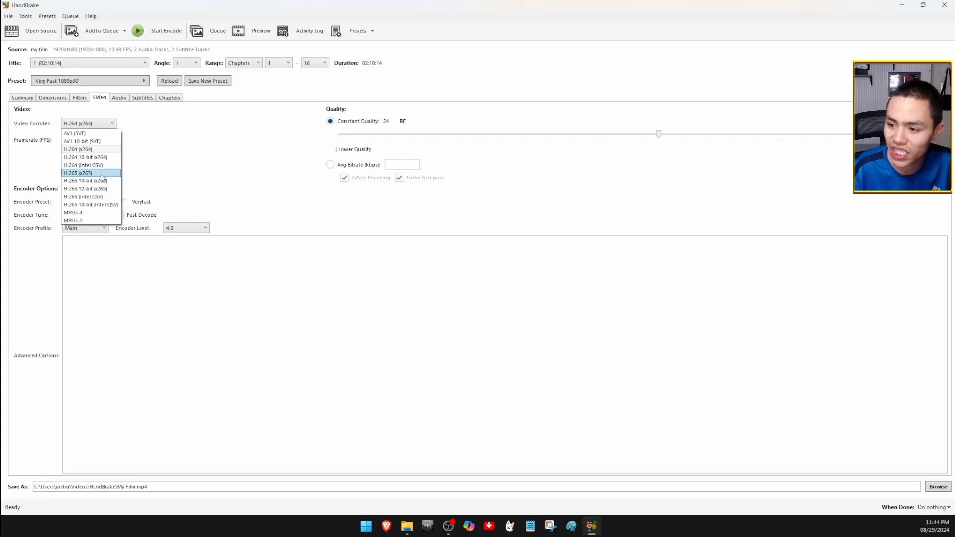
{"action": "left_click", "coordinate": [101, 175]}
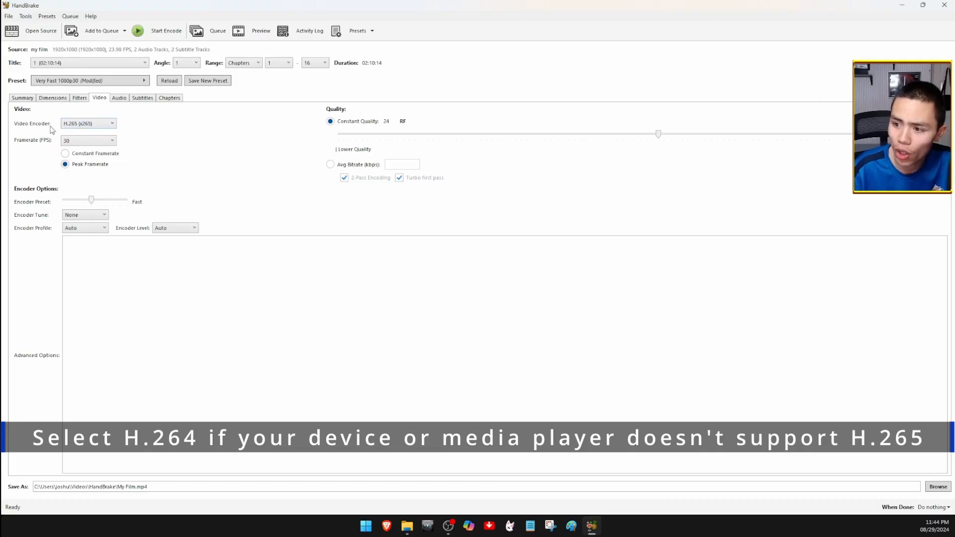
{"action": "left_click", "coordinate": [82, 125]}
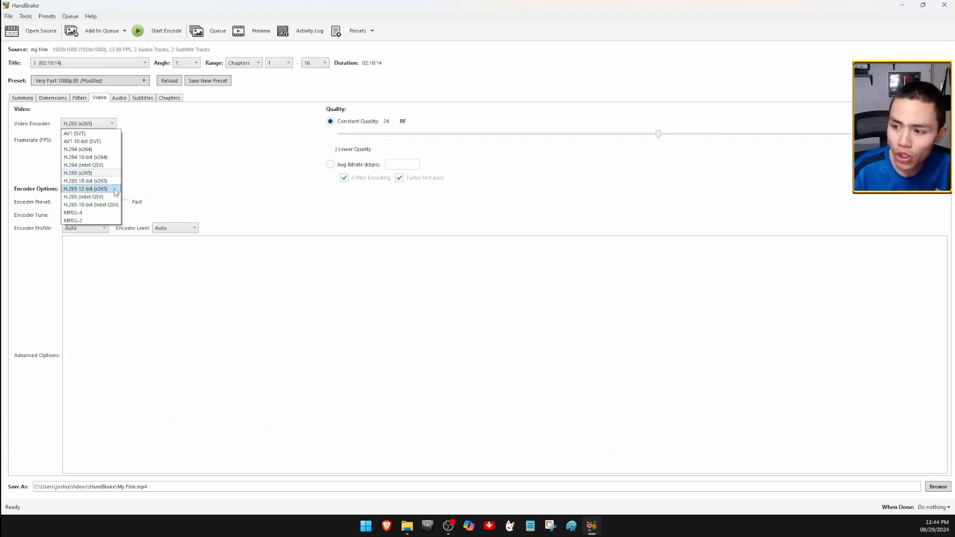
{"action": "left_click", "coordinate": [90, 177]}
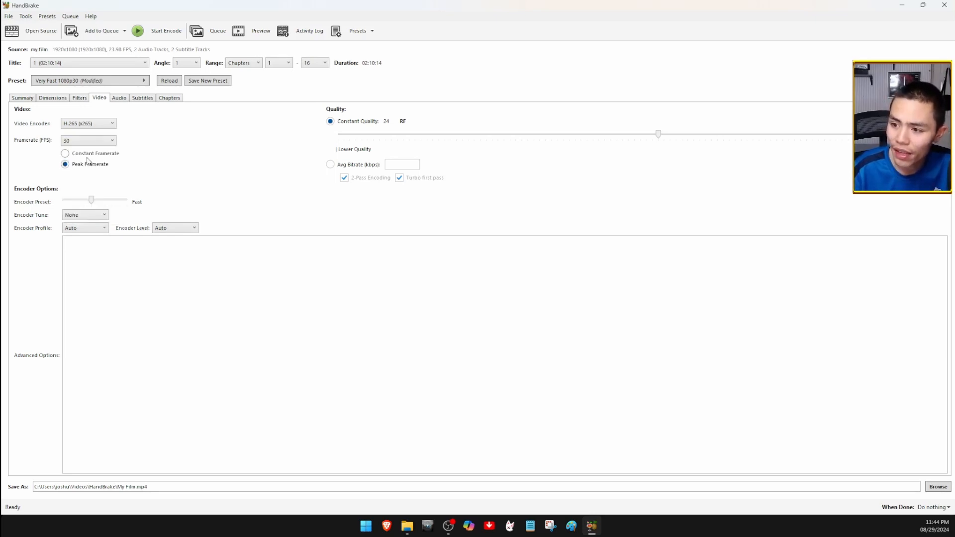
- Set the audio source track to 2 English (AC3) (5.1 ch) (640 kbps)
{"action": "left_click", "coordinate": [120, 98]}
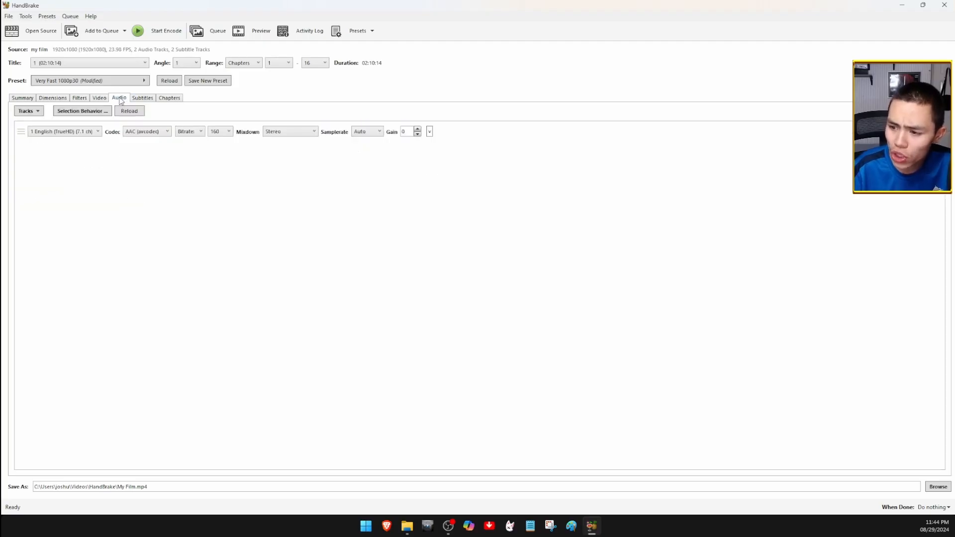
{"action": "left_click", "coordinate": [56, 133]}
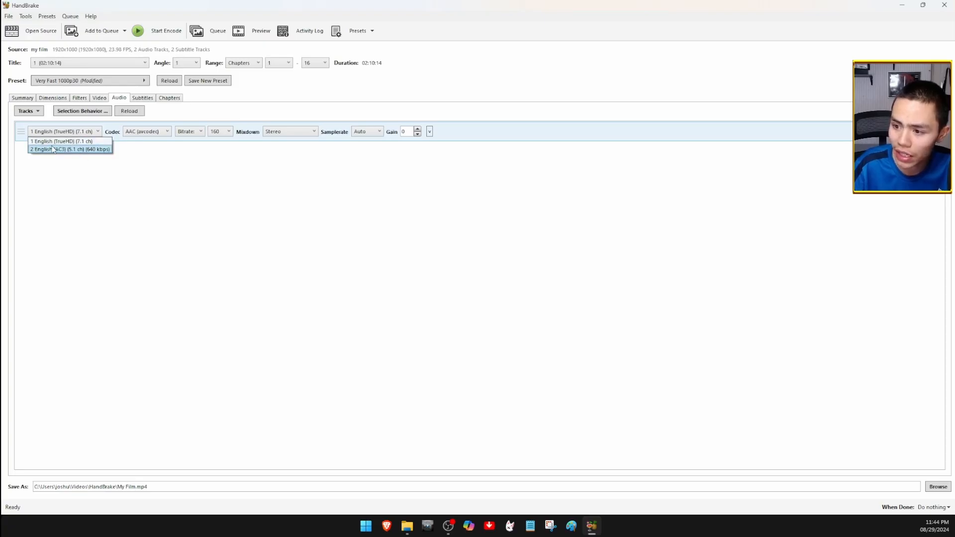
{"action": "left_click", "coordinate": [53, 150]}
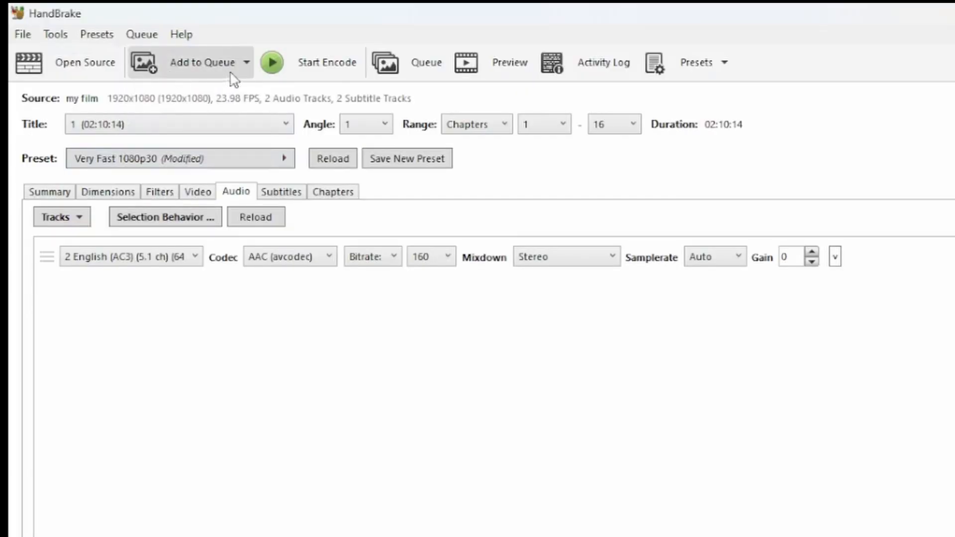
- Add the configured film encode to the queue and open the queue
{"action": "left_click", "coordinate": [144, 65]}
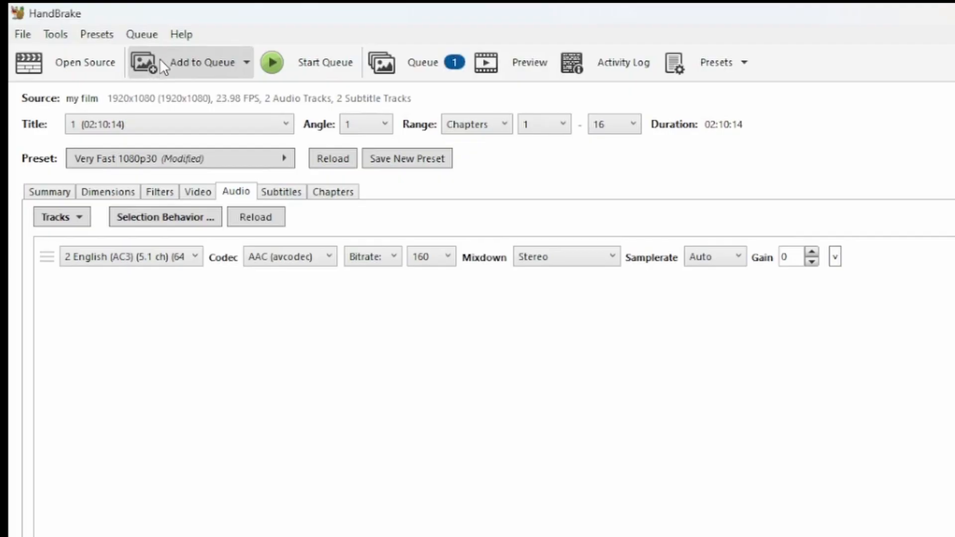
{"action": "left_click", "coordinate": [423, 62]}
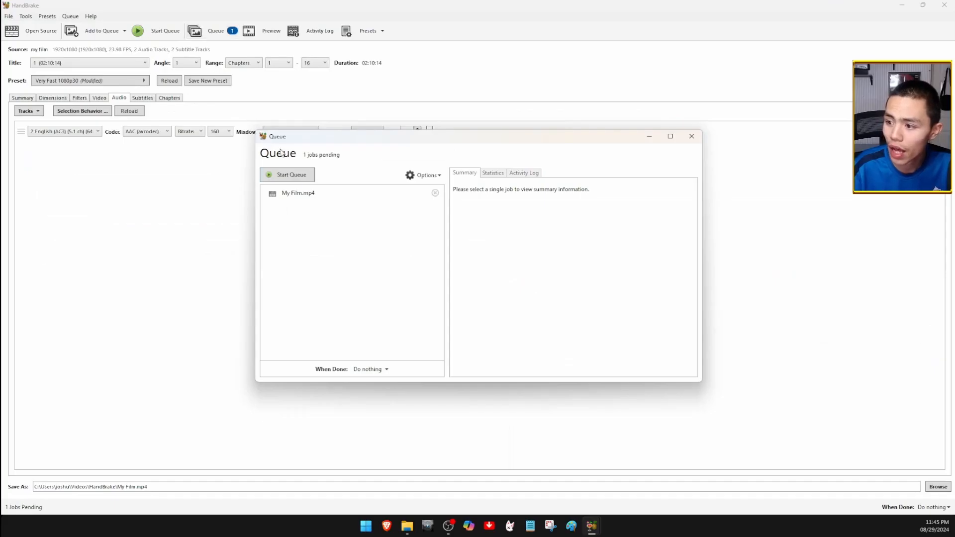
- Select the My Film.mp4 job in the queue to view its summary
{"action": "left_click", "coordinate": [314, 199]}
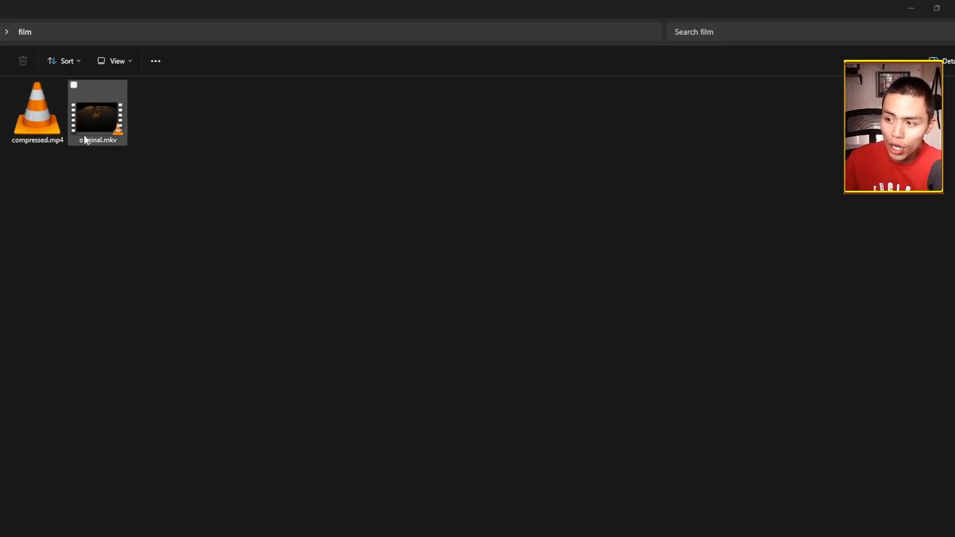
- Switch to File Explorer and compare the file sizes of original.mkv and compressed.mp4 in the film folder
{"action": "left_click", "coordinate": [98, 139]}
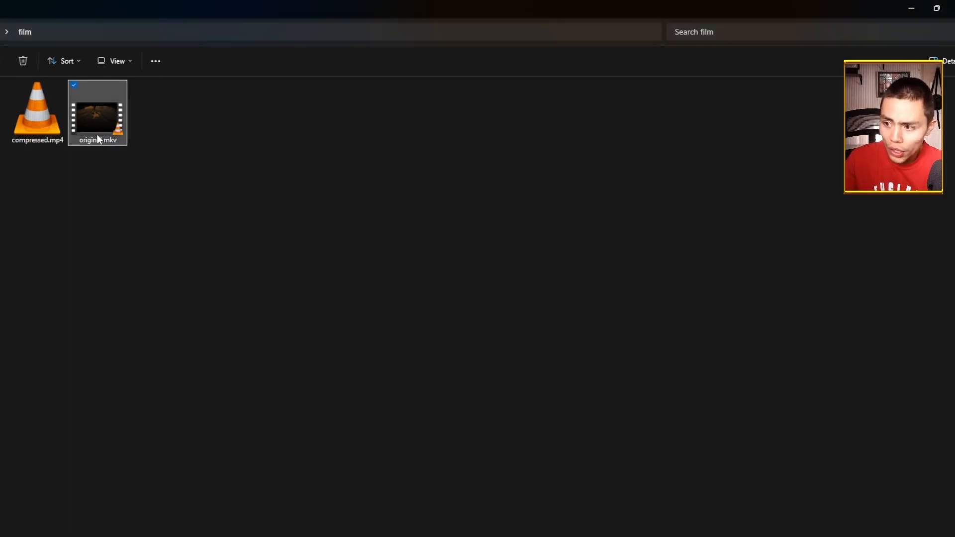
{"action": "mouse_move", "coordinate": [108, 133]}
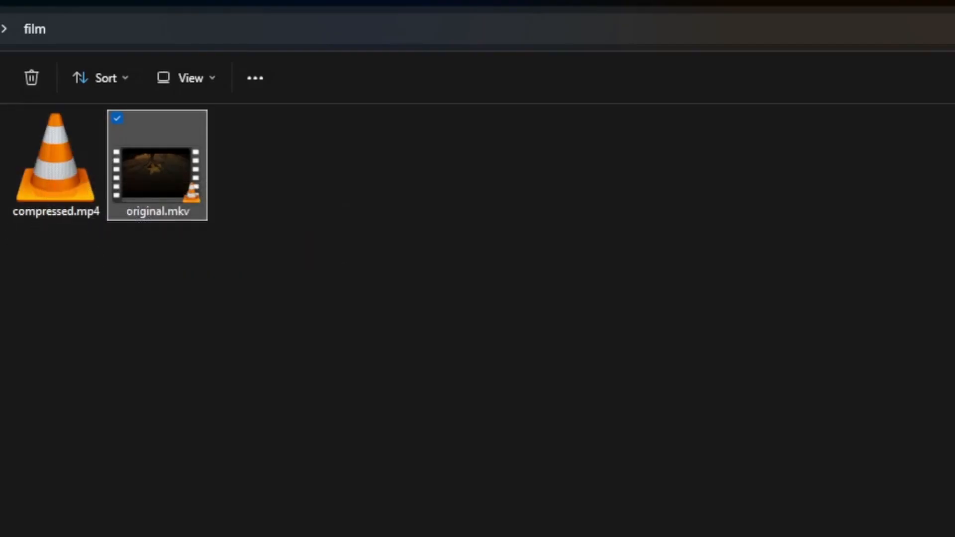
{"action": "left_click", "coordinate": [56, 153]}
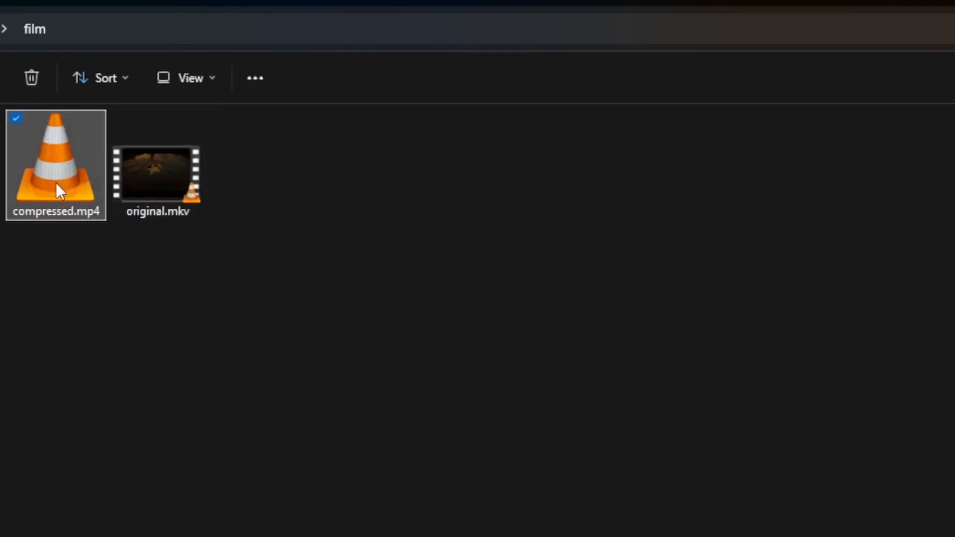
{"action": "mouse_move", "coordinate": [55, 203]}
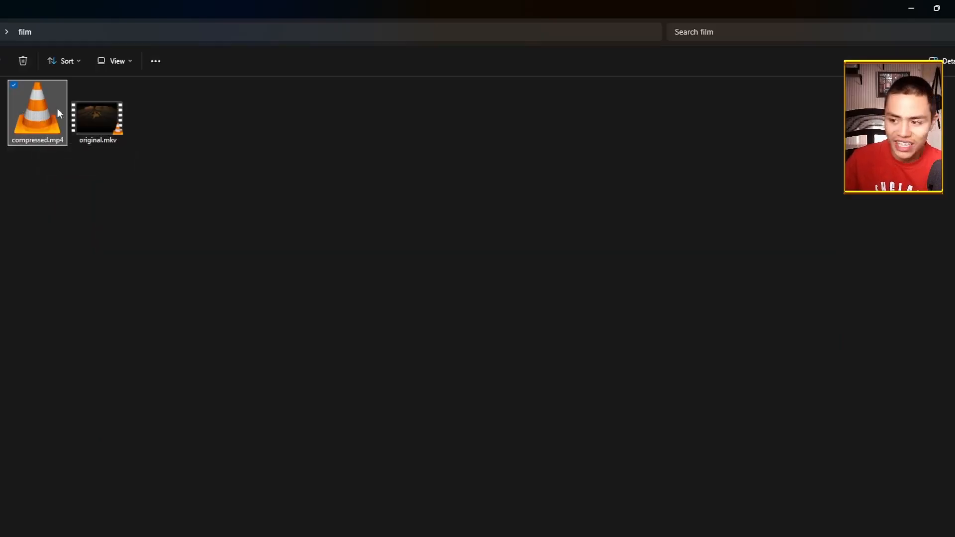
{"action": "mouse_move", "coordinate": [51, 120]}
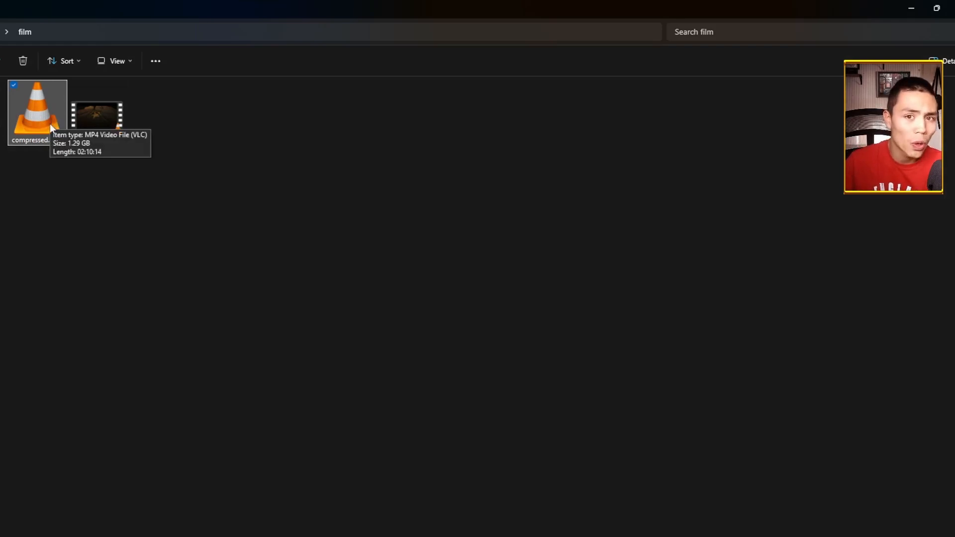